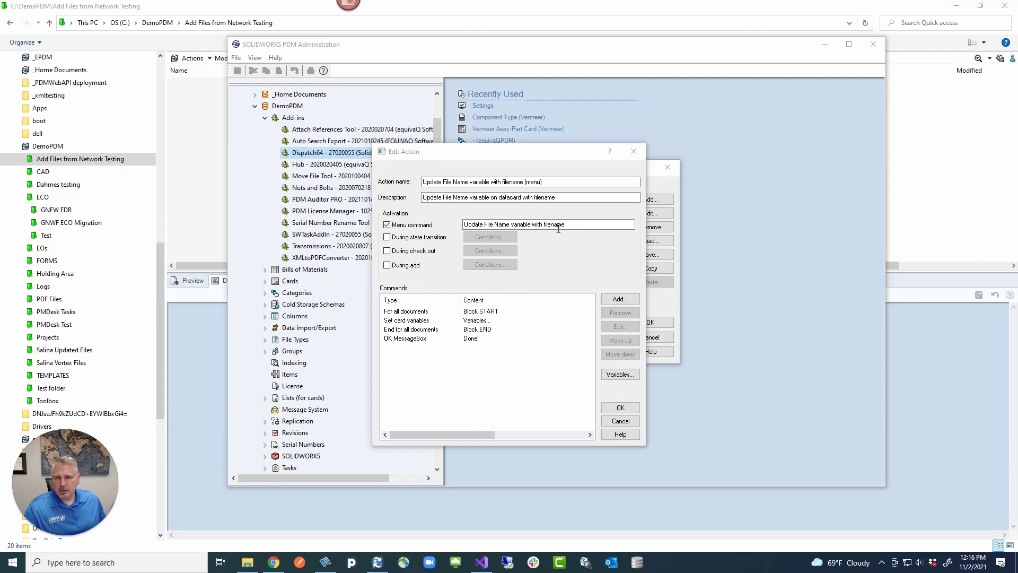
click(417, 312)
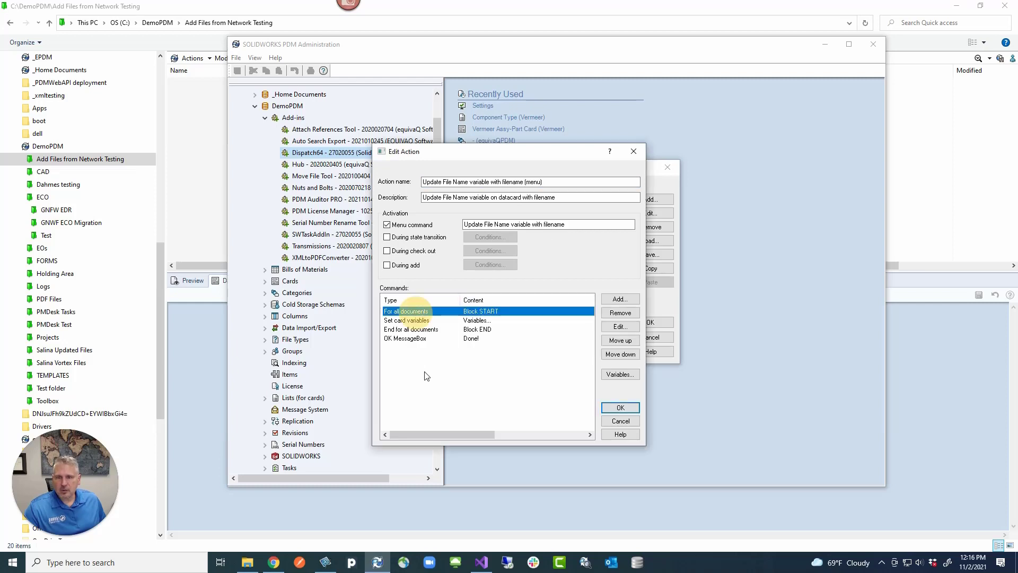
click(411, 329)
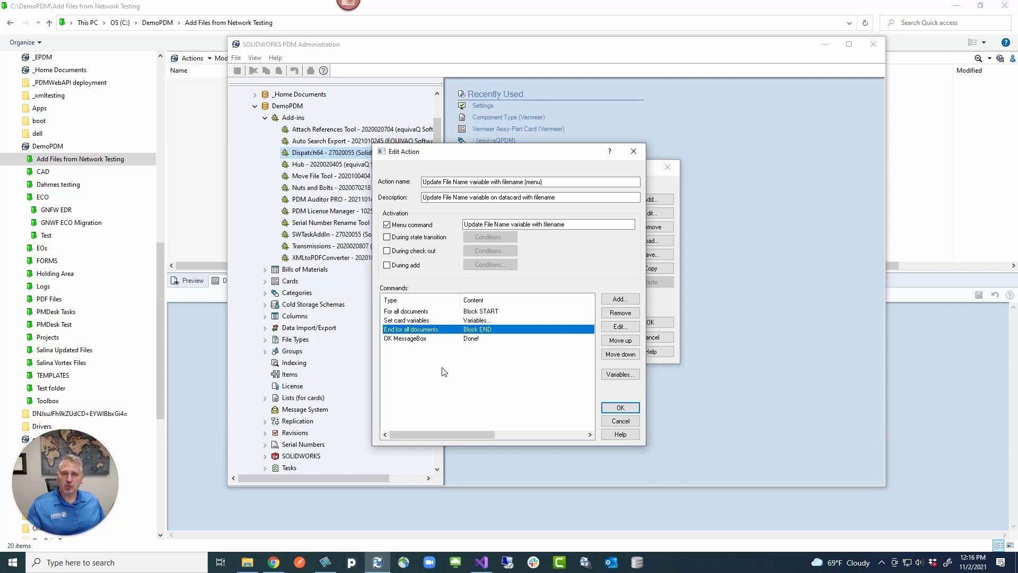
key(Up)
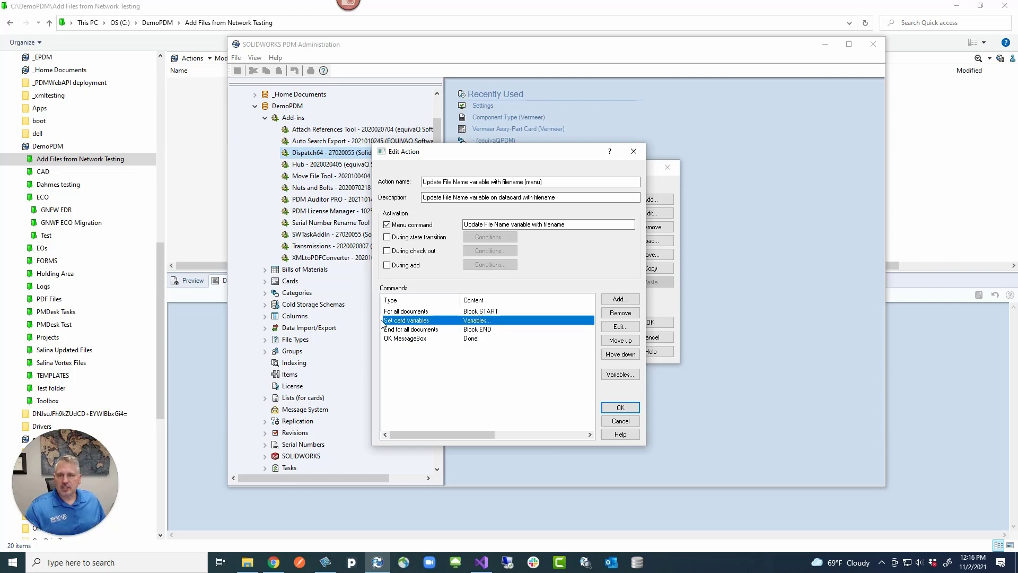
double_click(475, 323)
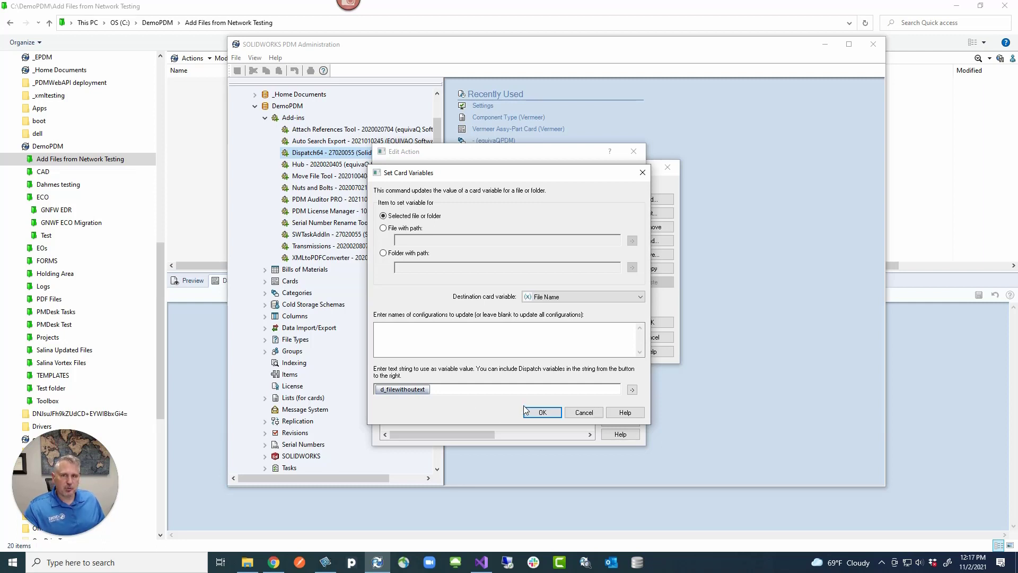
click(632, 390)
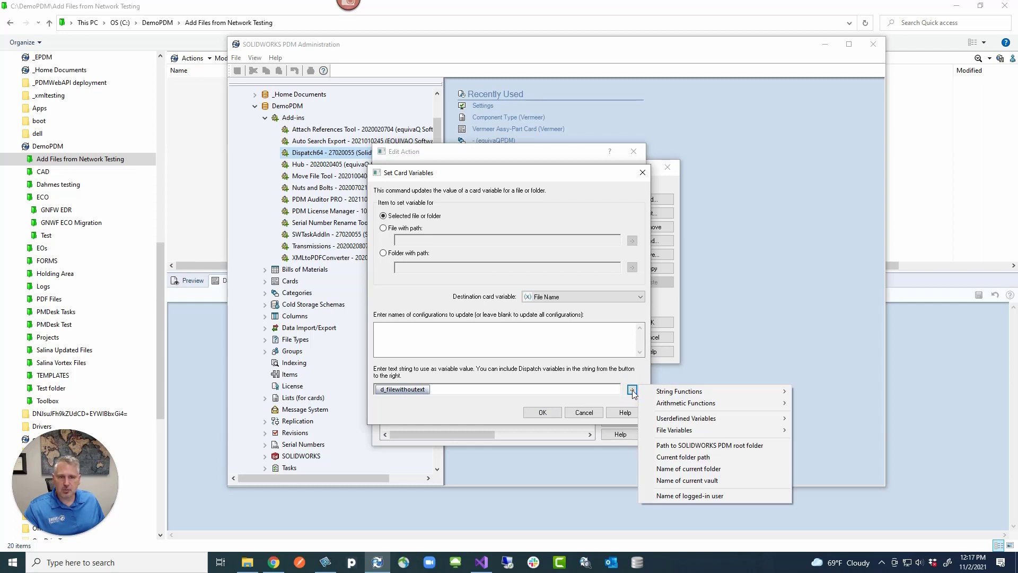
mouse_move(703, 420)
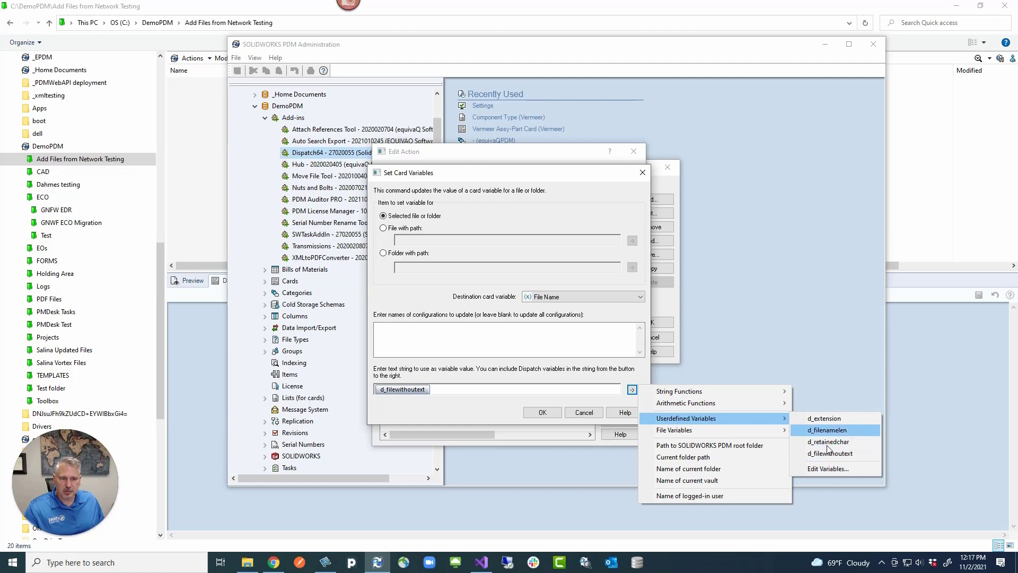
click(584, 412)
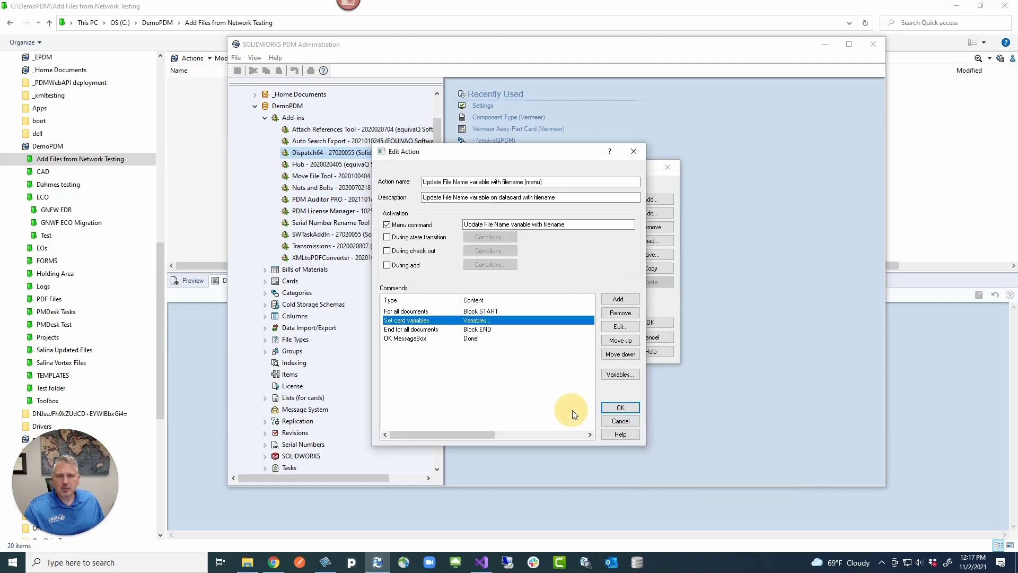
Step: Review the d_filenamelen, d_retainedchar and d_filewithoutext formulas in the action's Set variables list
click(624, 375)
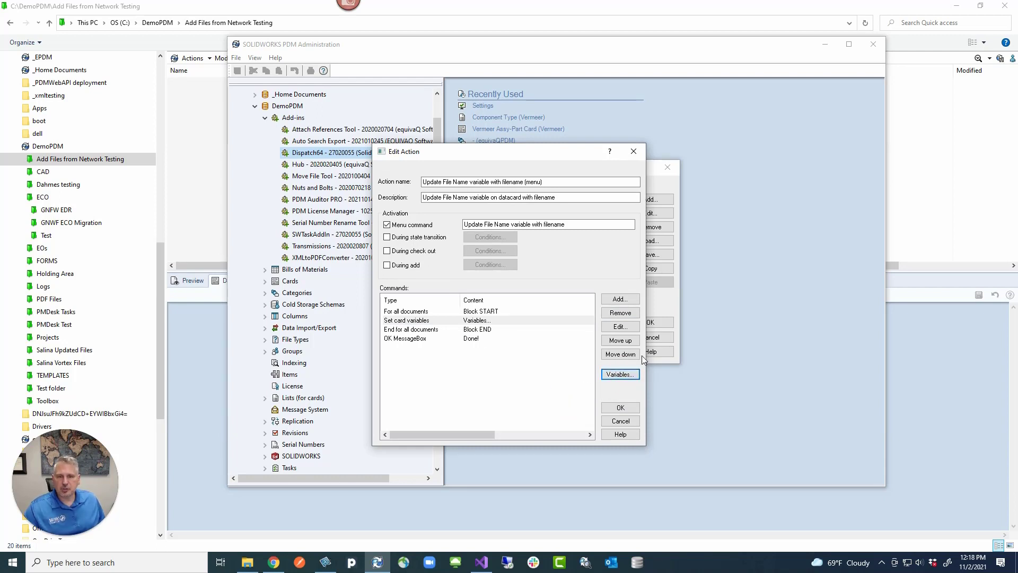
click(619, 375)
click(401, 222)
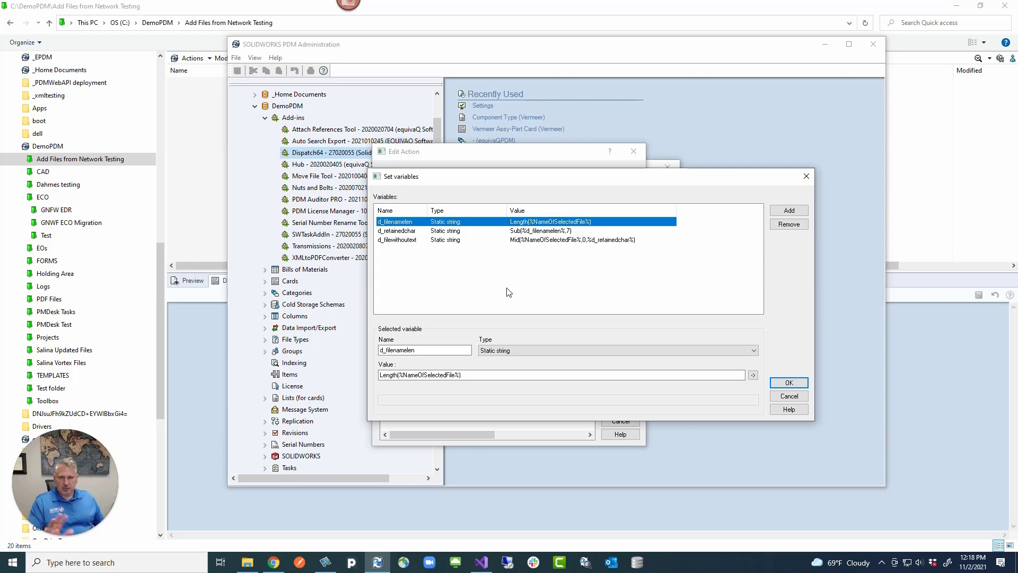
click(399, 231)
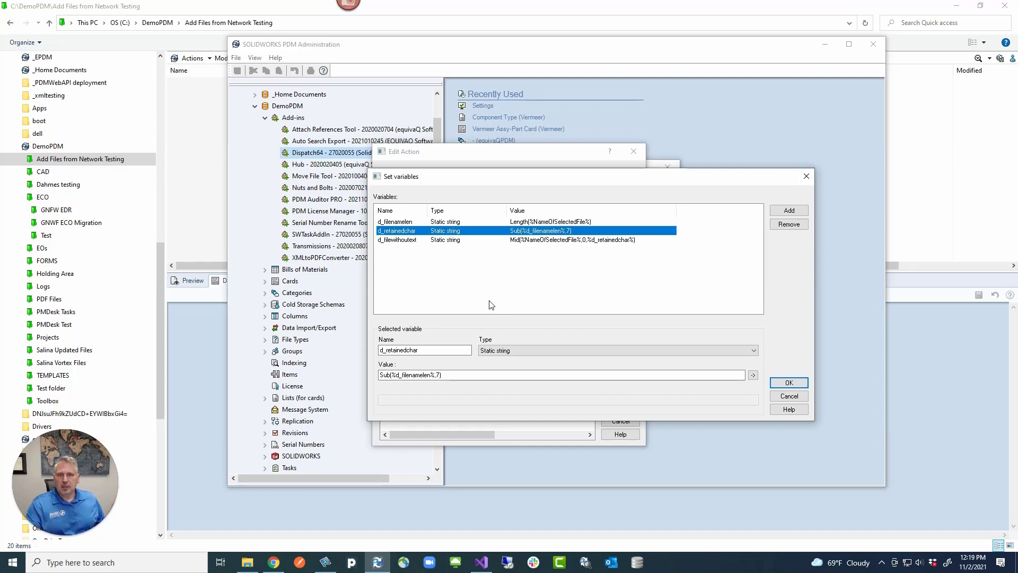
click(403, 241)
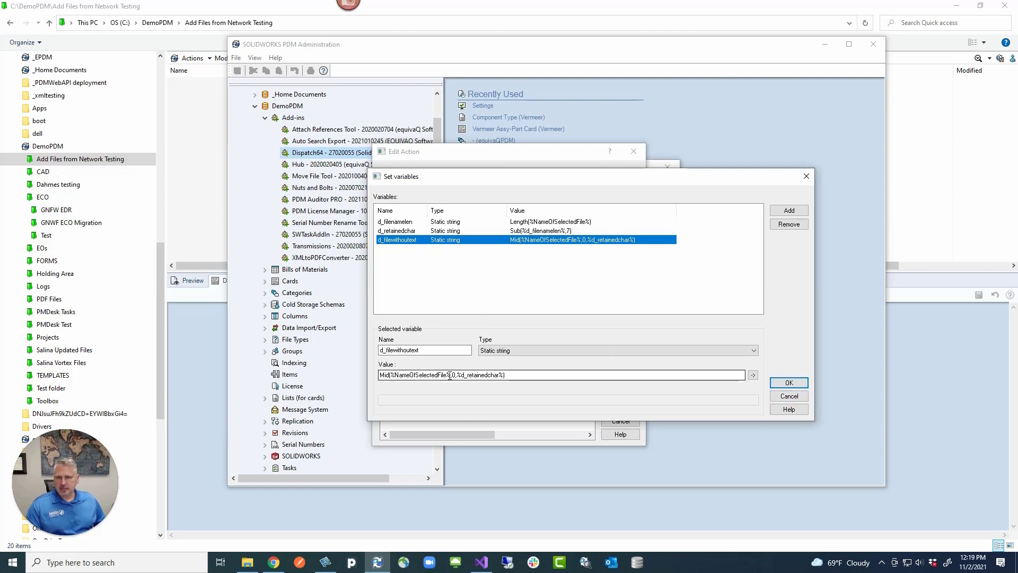
click(752, 374)
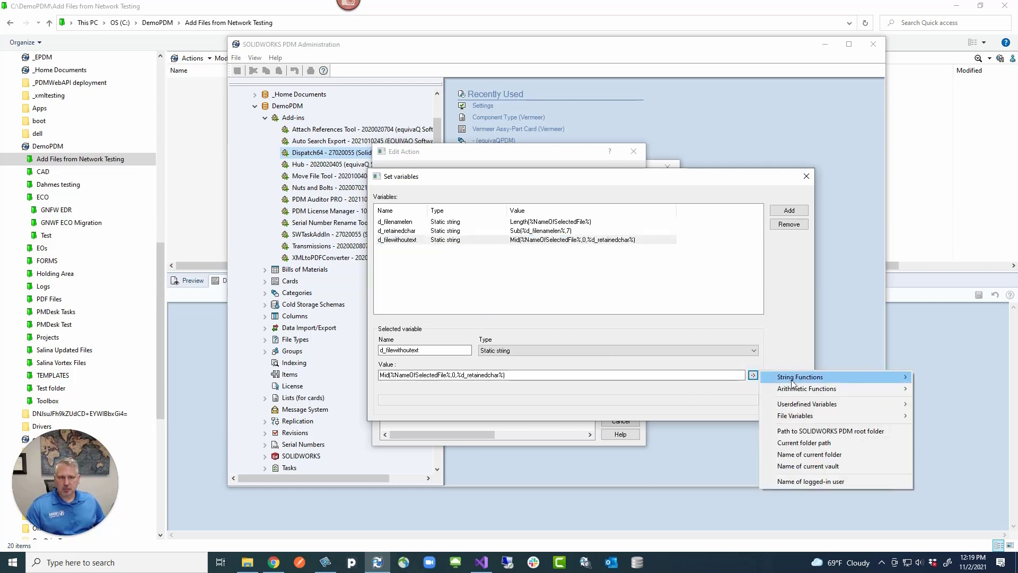
mouse_move(822, 377)
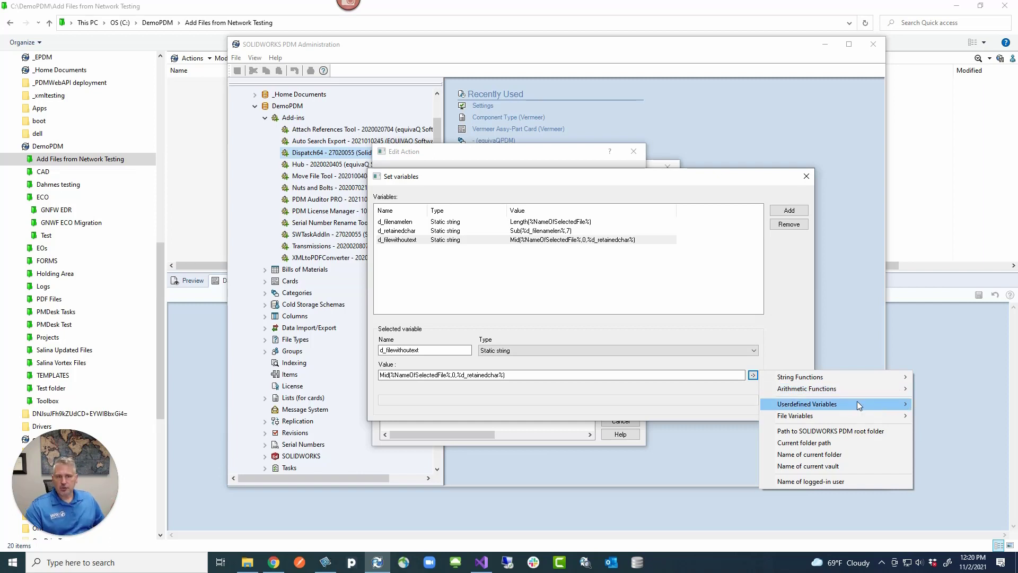
mouse_move(858, 402)
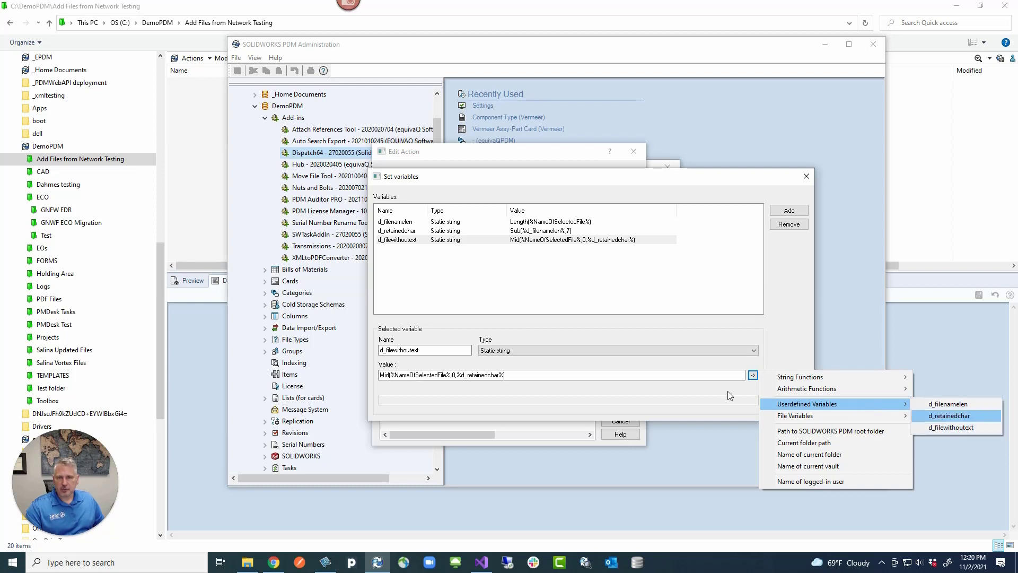
mouse_move(875, 416)
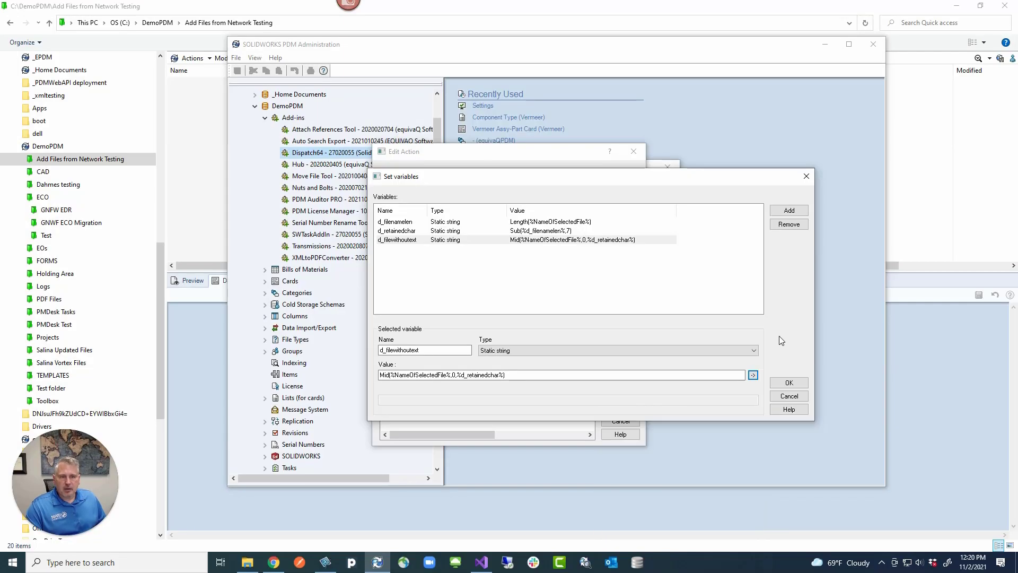
Step: Close Set variables and reconfirm the Set card variables step without changes, selecting OK MessageBox
click(783, 382)
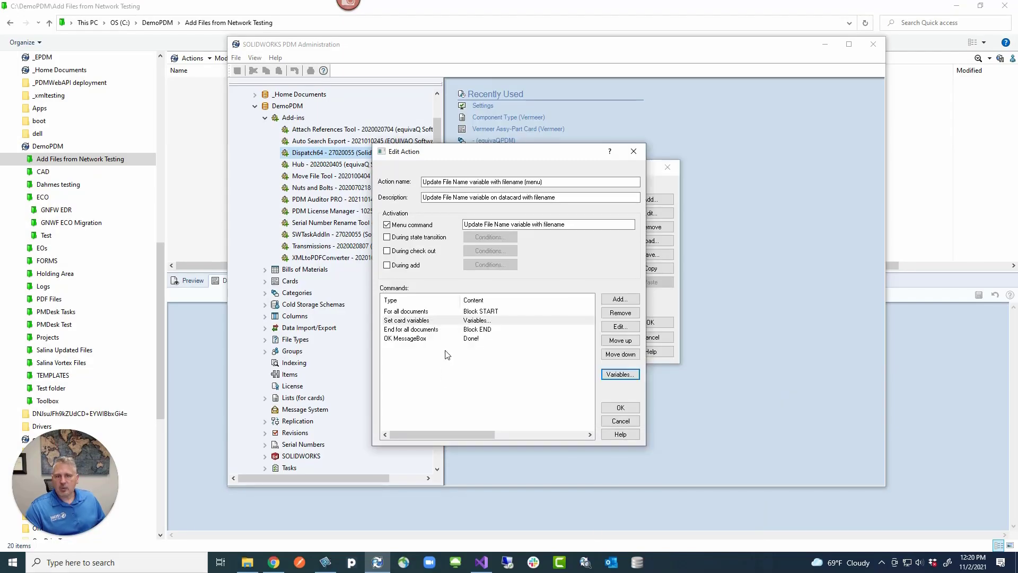
click(451, 312)
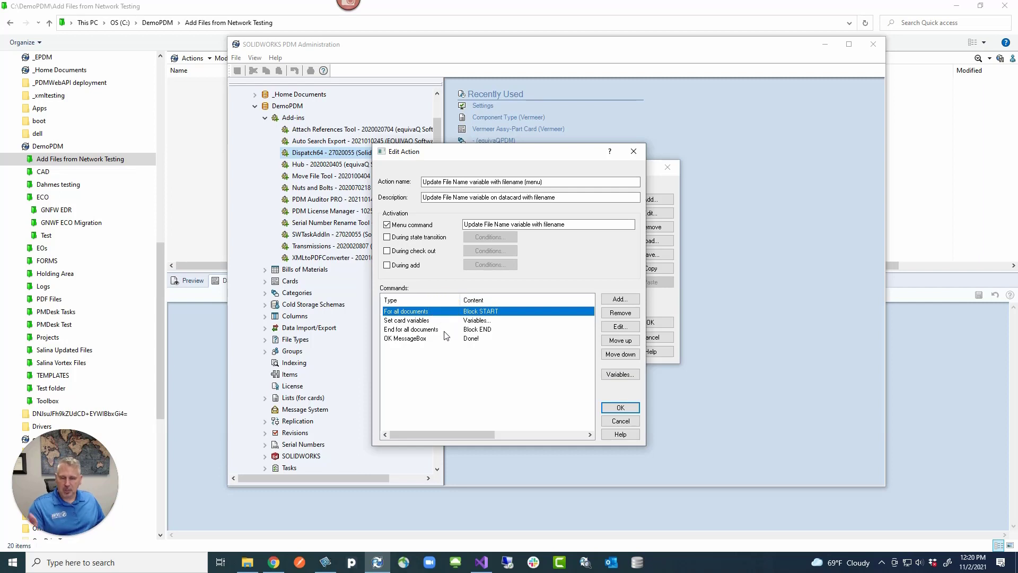
double_click(445, 320)
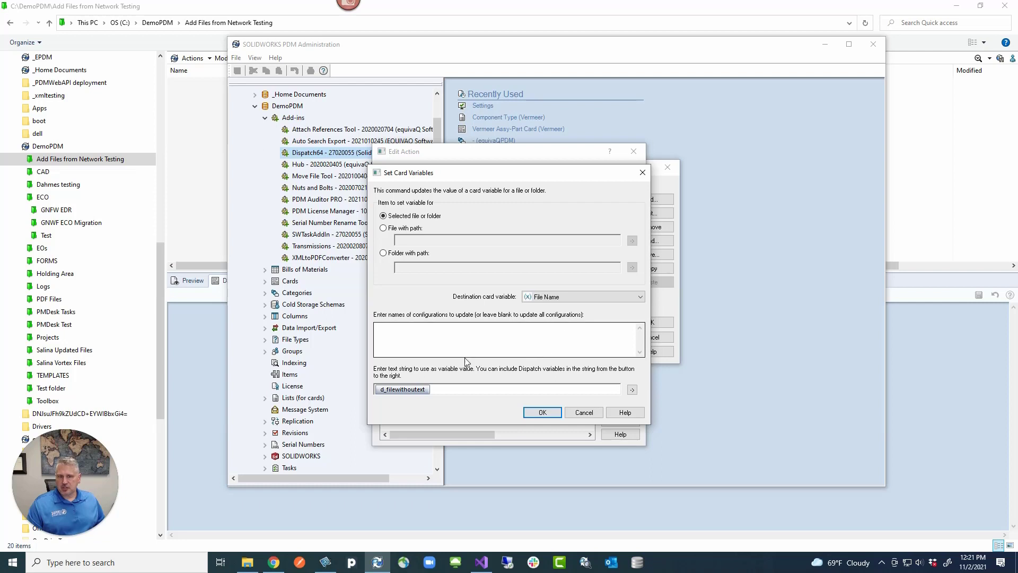
click(542, 413)
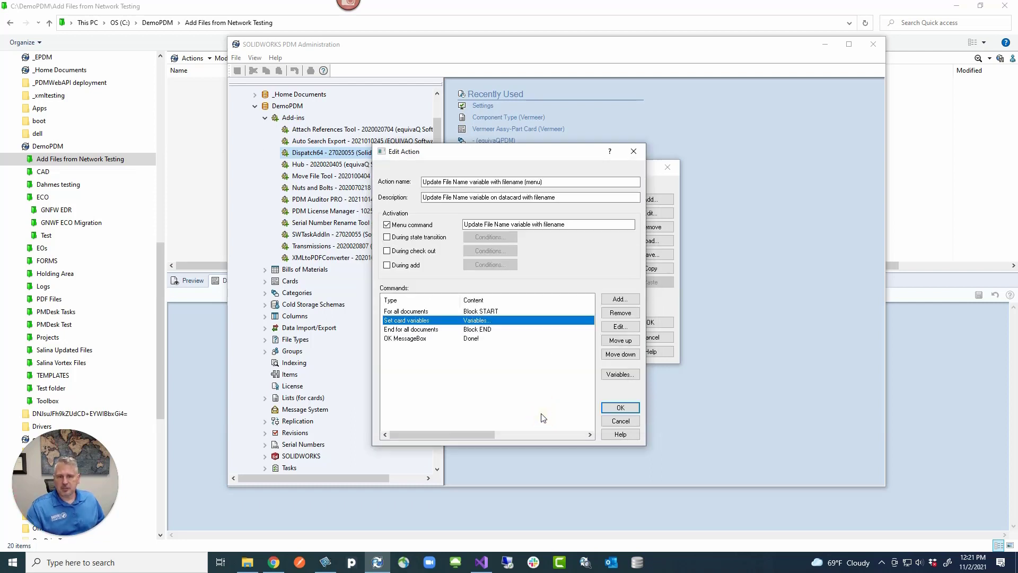
click(417, 340)
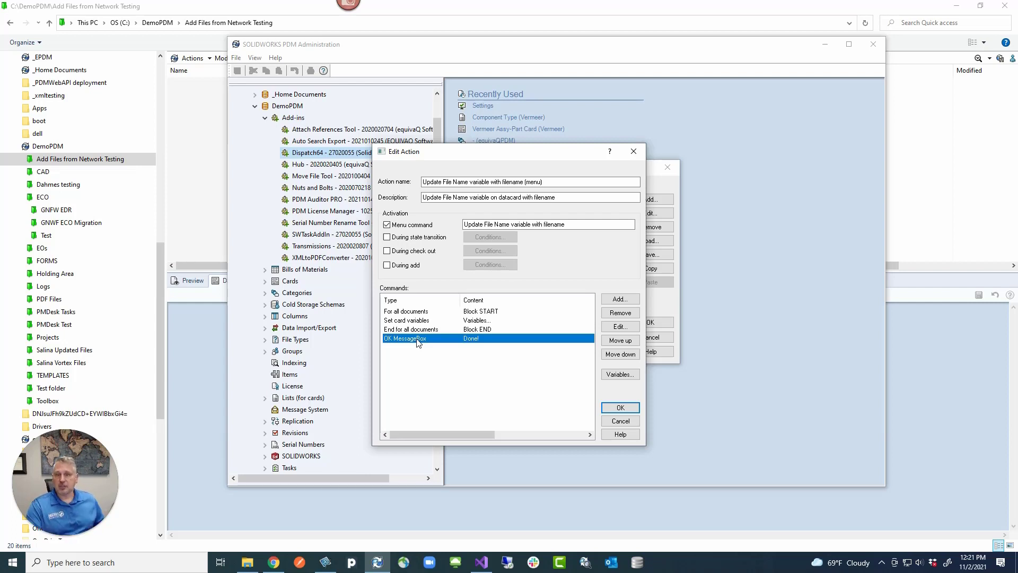
Step: Keep the 'Done!' completion MessageBox unchanged
double_click(418, 341)
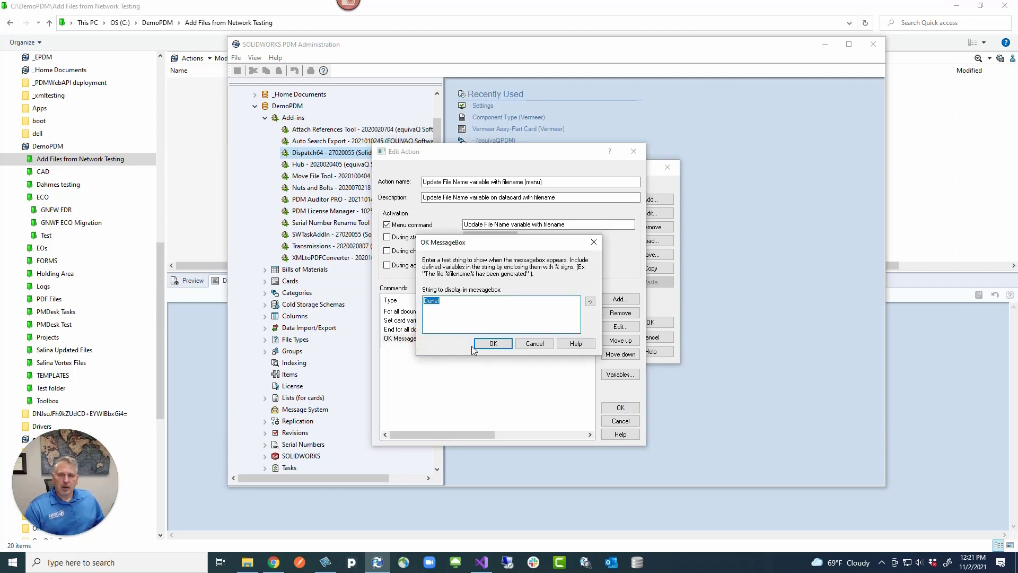
click(487, 343)
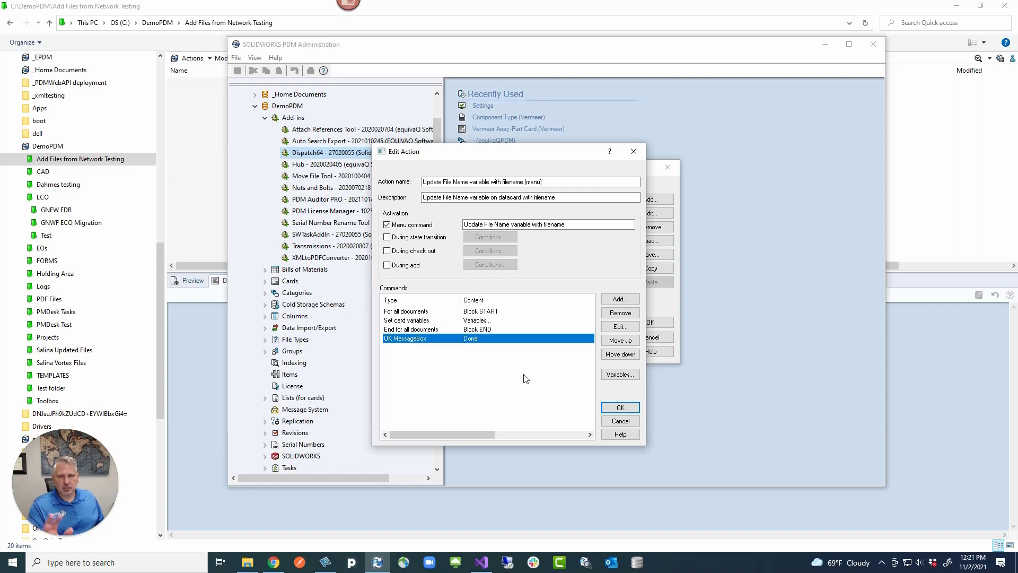
Step: Save the edited Dispatch action, close the installed actions list, and return to the vault view
click(620, 408)
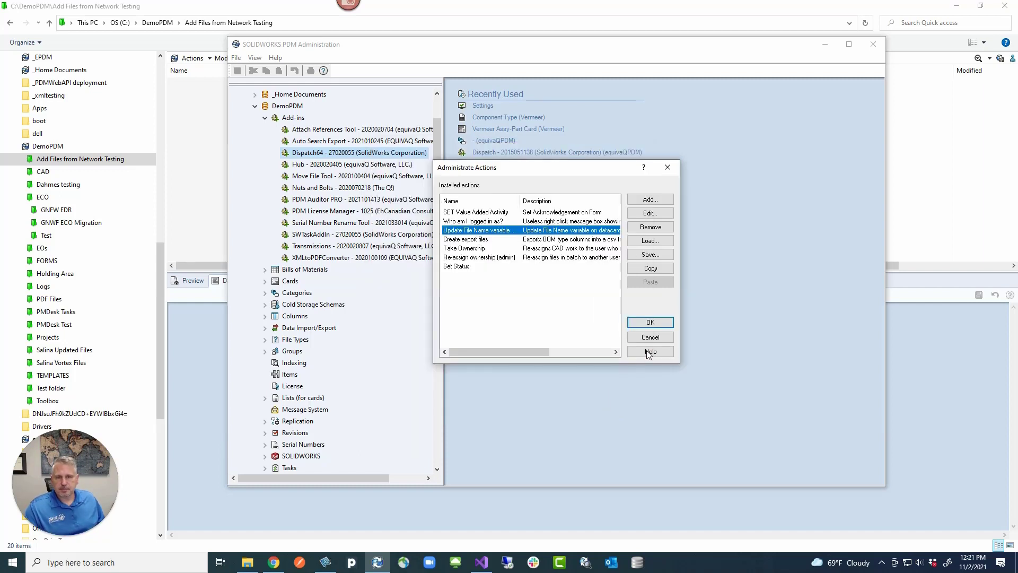
click(637, 322)
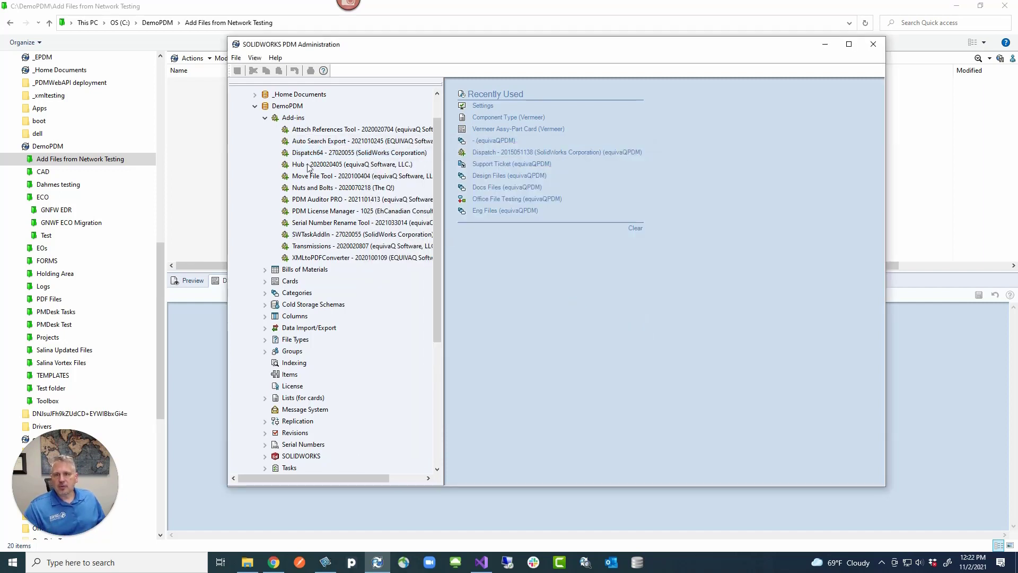
click(198, 159)
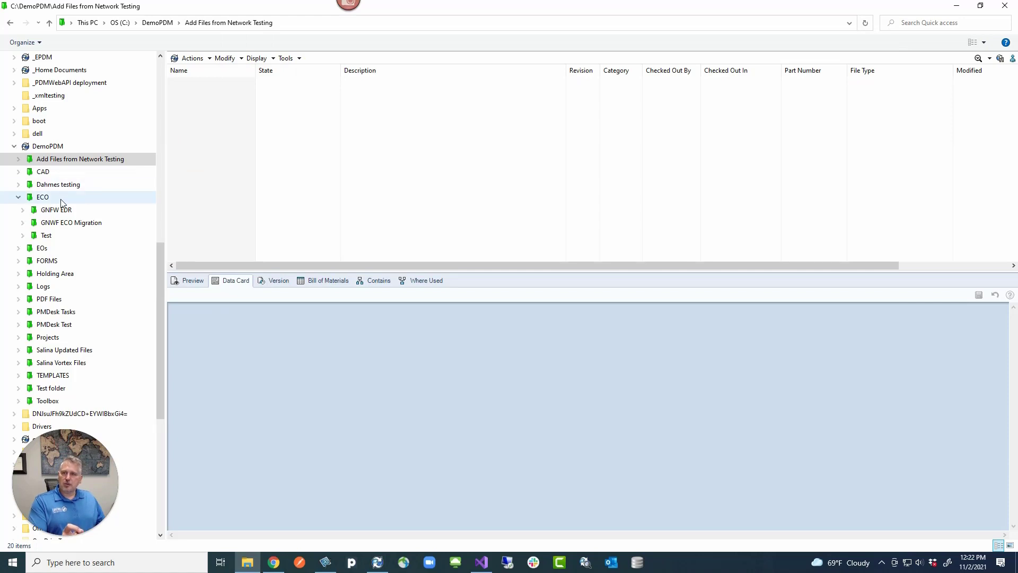
Step: Open CAD > Equivaq > 15 - COVER END, widen the Name column, and select 15T3069_TMP_1.SLDPRT
click(18, 171)
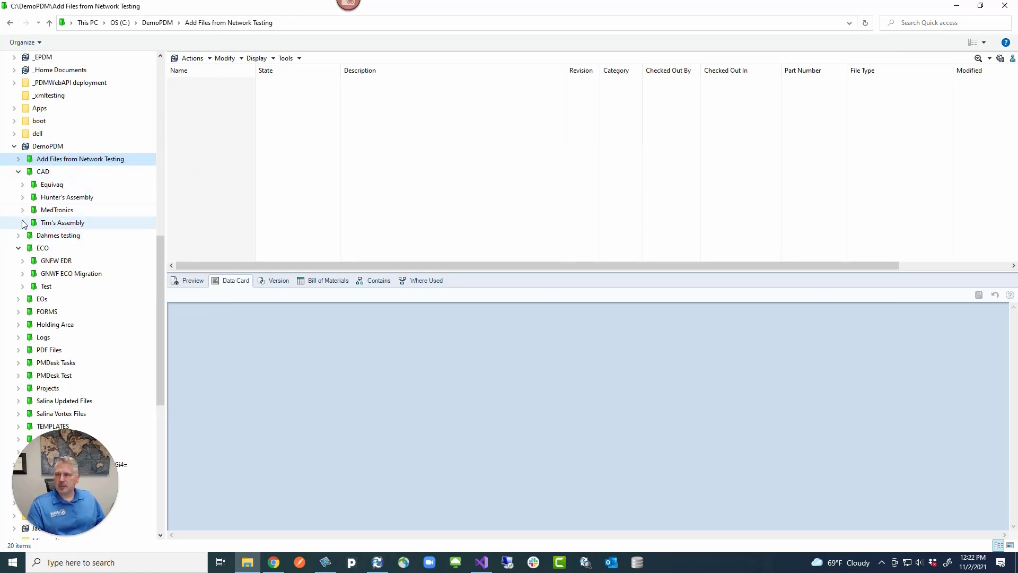
click(23, 184)
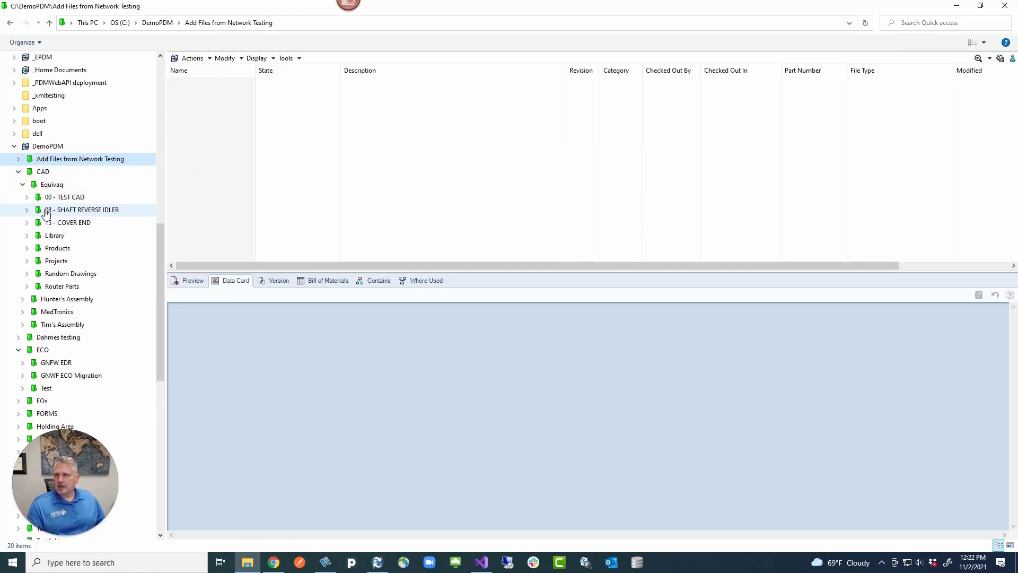
click(80, 222)
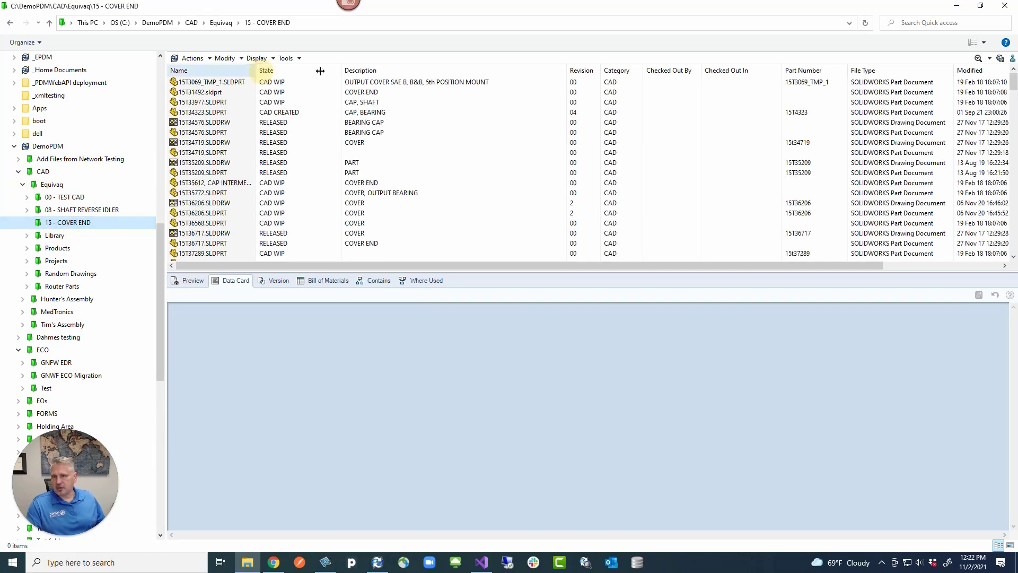
drag(259, 72, 297, 72)
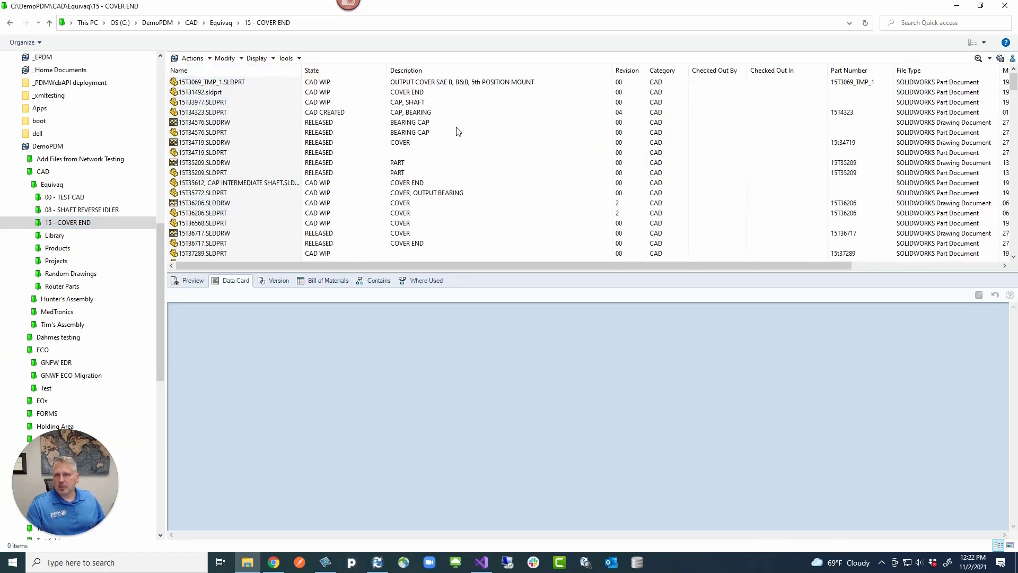
click(235, 83)
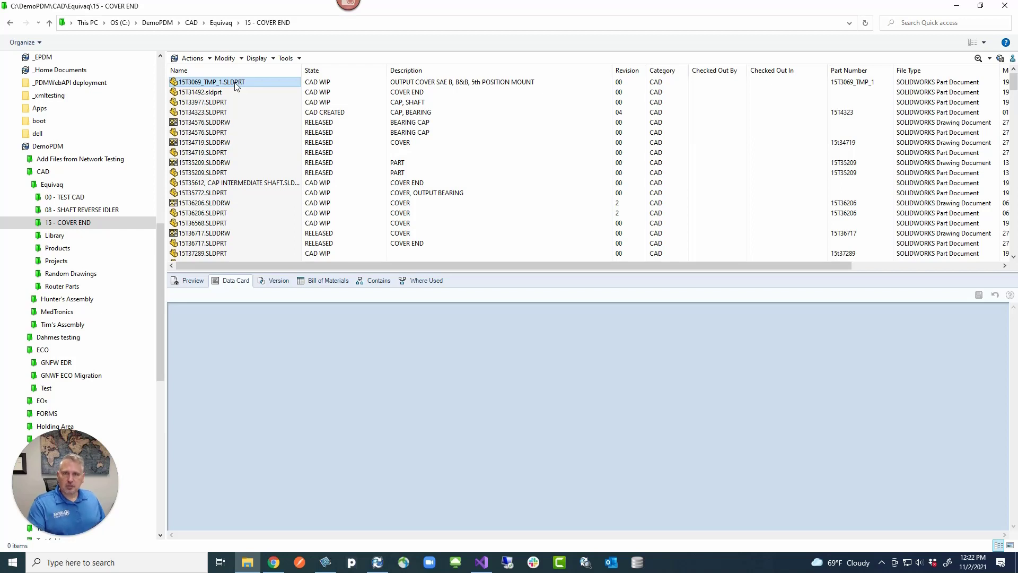
right_click(236, 85)
mouse_move(241, 87)
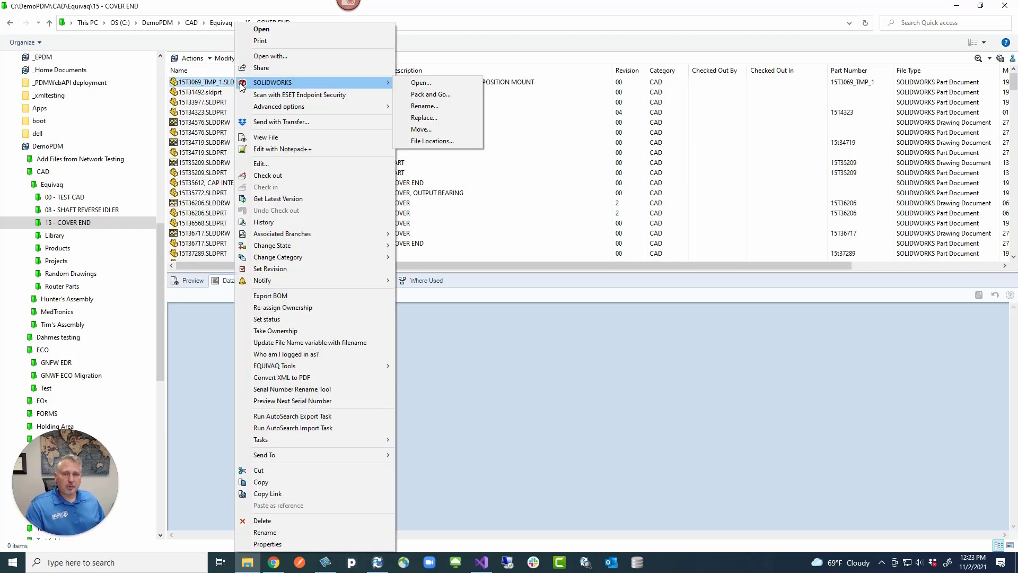
mouse_move(305, 270)
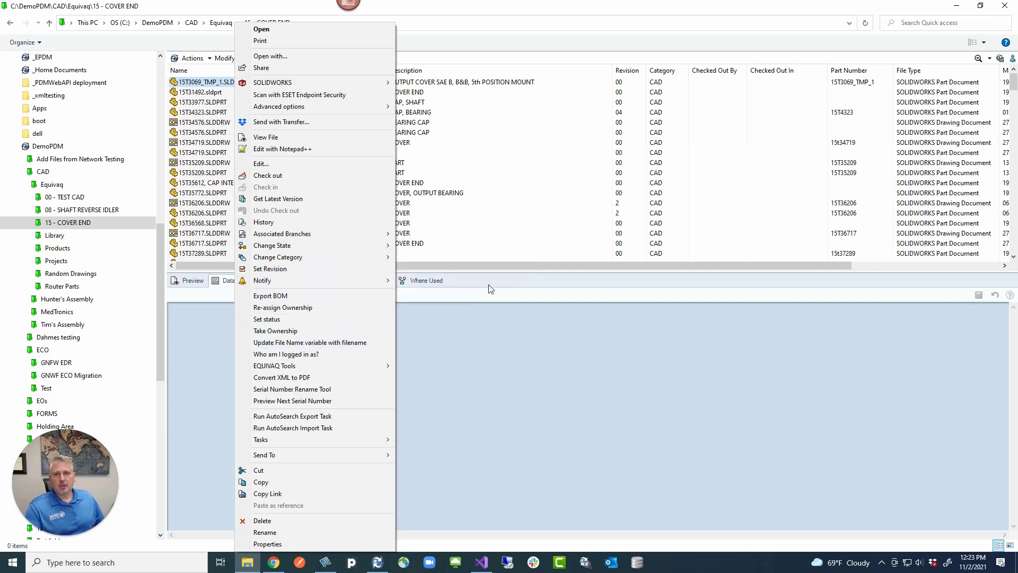
click(334, 342)
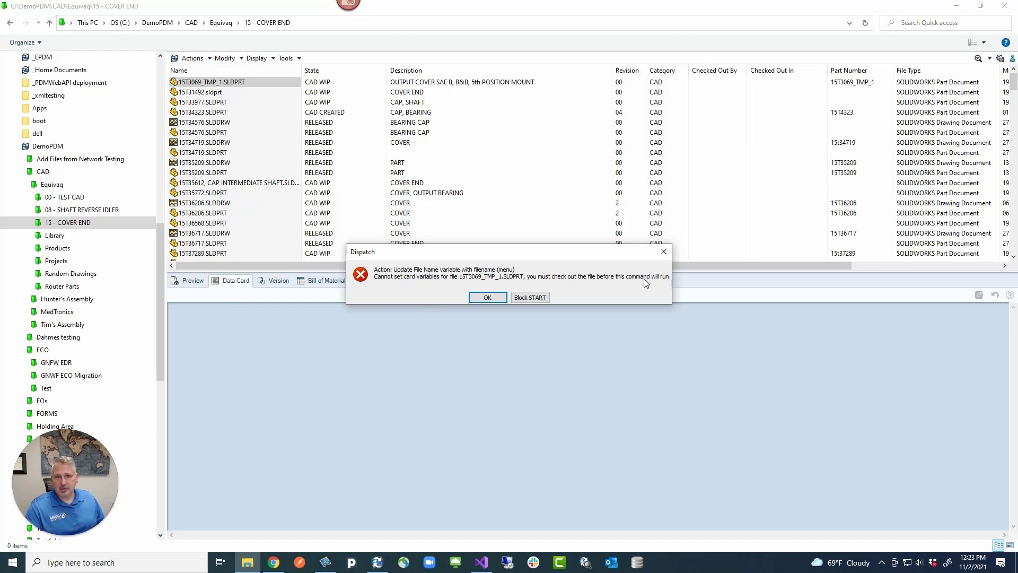
click(487, 297)
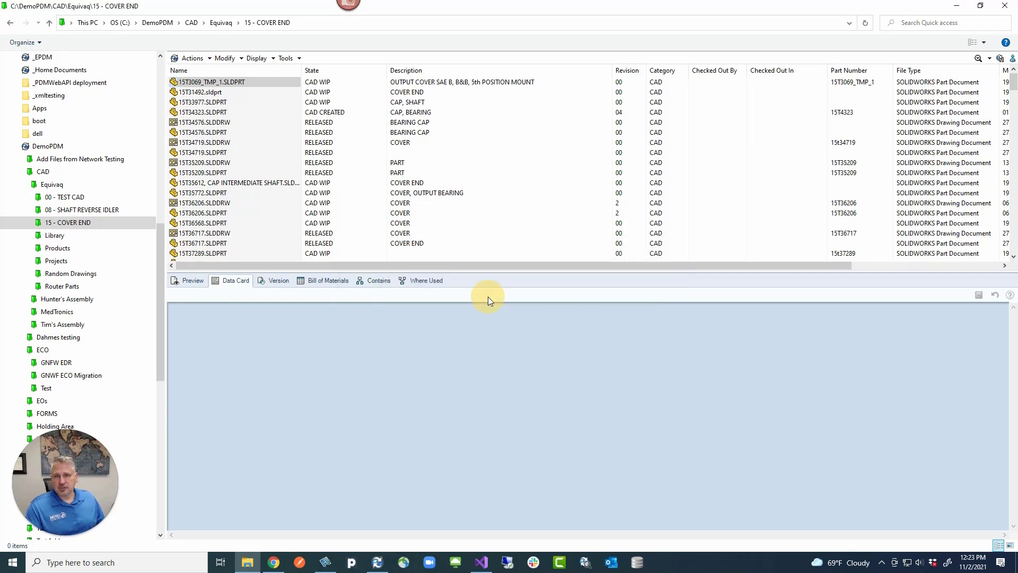
click(510, 313)
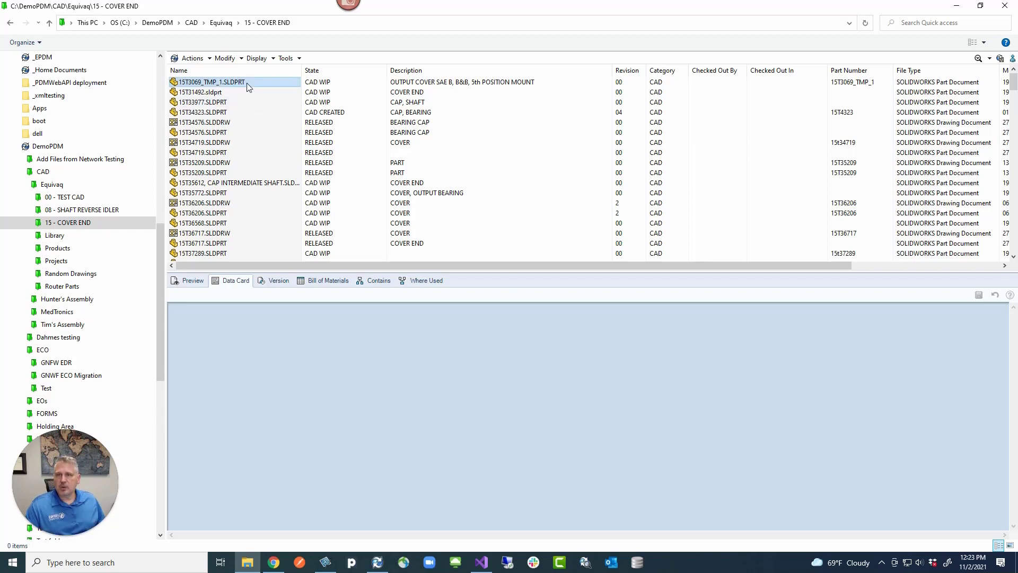
Step: Check out the first four part files in 15 - COVER END, starting with 15T3069_TMP_1.SLDPRT
click(246, 101)
drag(250, 84, 324, 115)
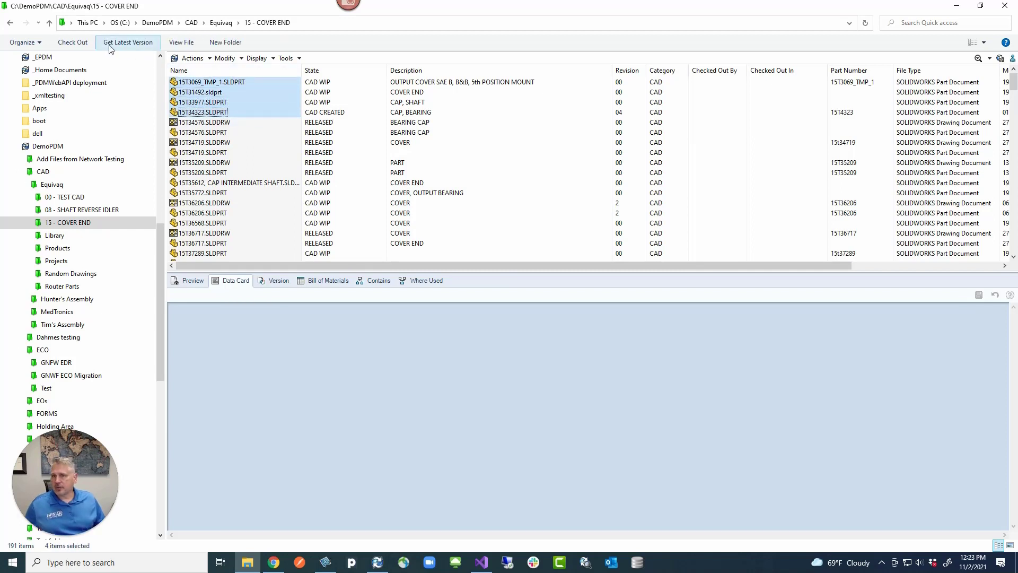
click(73, 42)
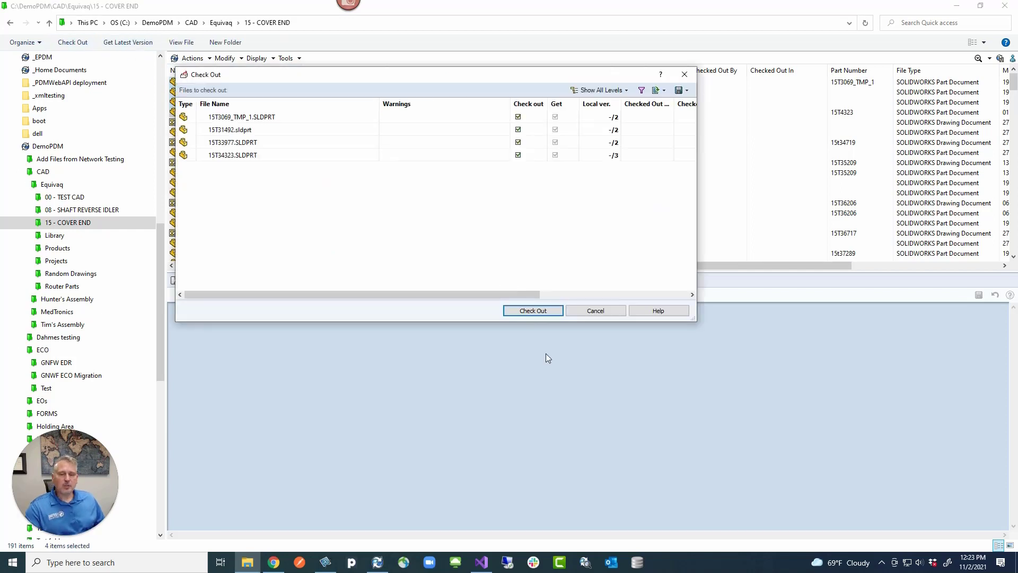
click(529, 315)
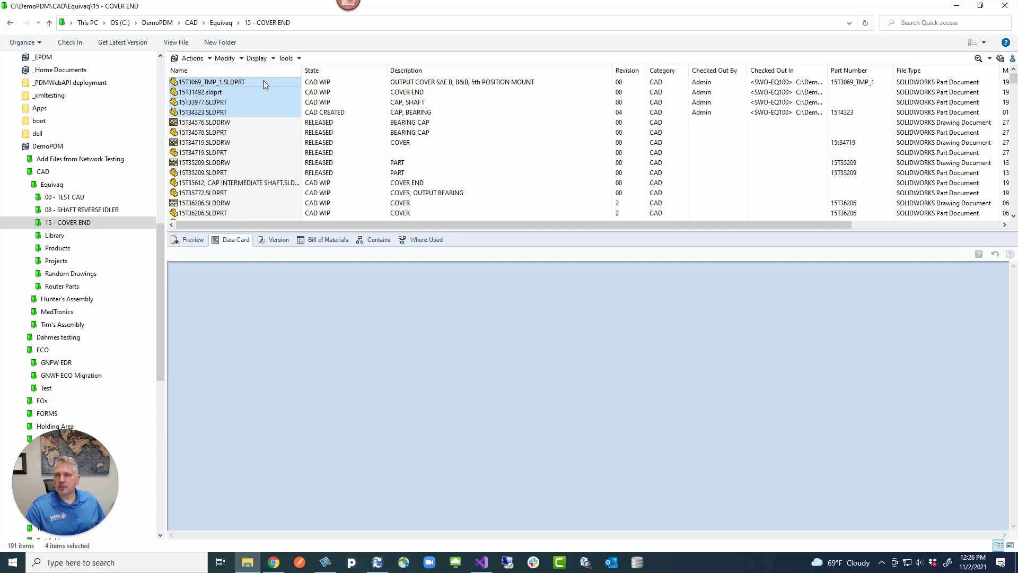
Step: Run 'Update File Name variable with filename' on the four files and view 15T3069_TMP_1's card
right_click(263, 80)
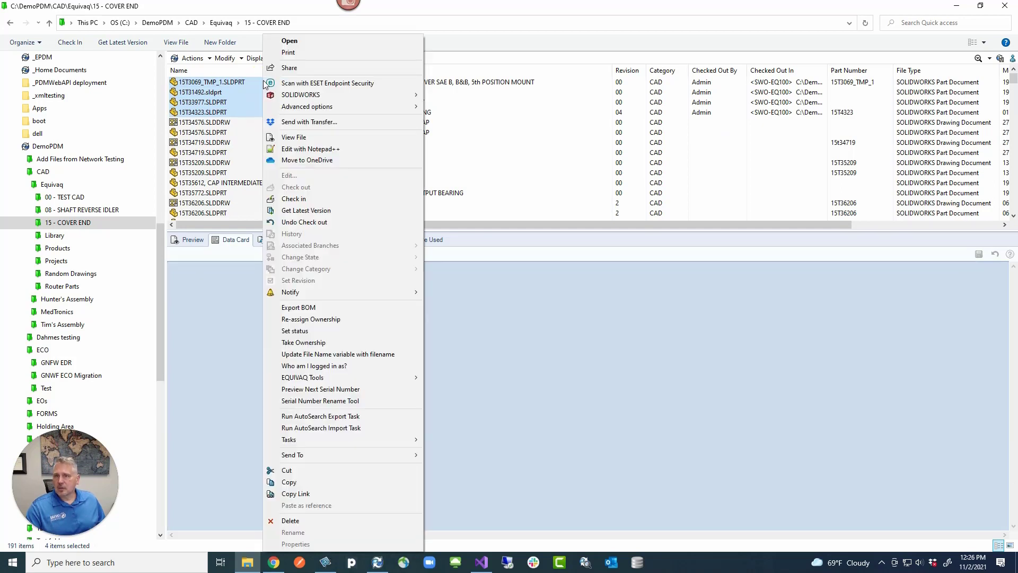
click(342, 355)
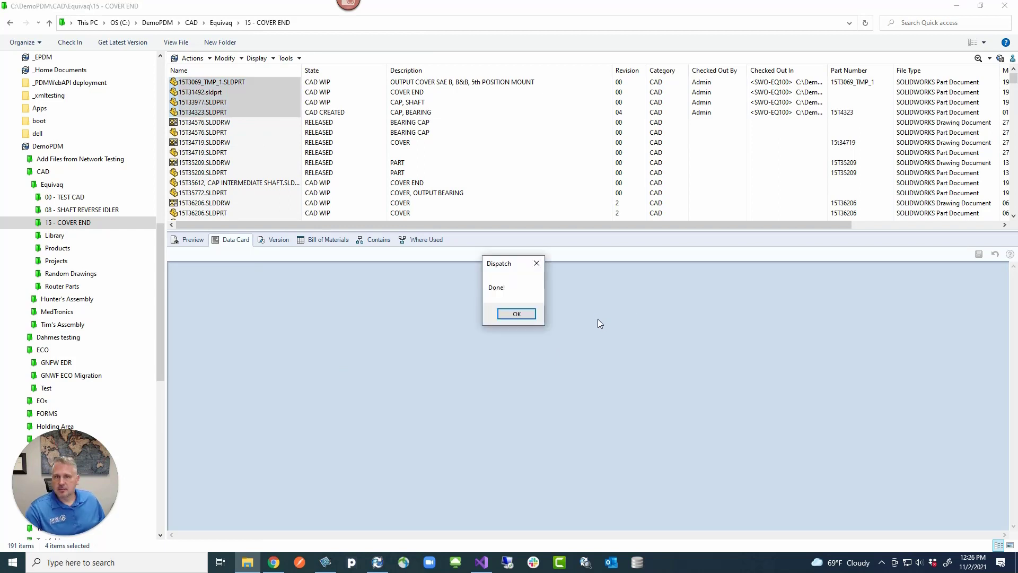
click(519, 315)
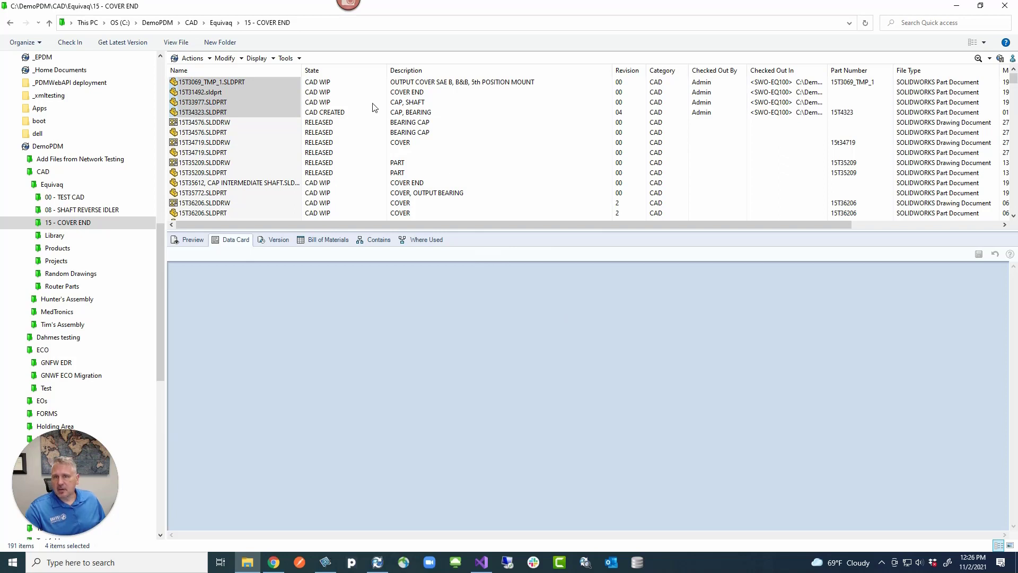
click(239, 85)
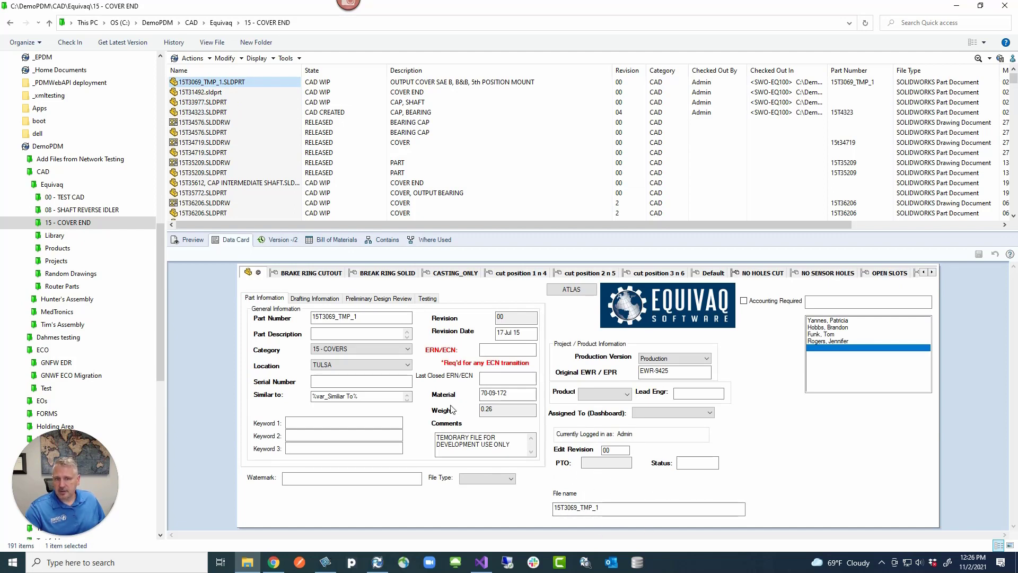
Step: View the data cards of 15T31492.sldprt and 15T33977.SLDPRT to check their File name values
click(225, 93)
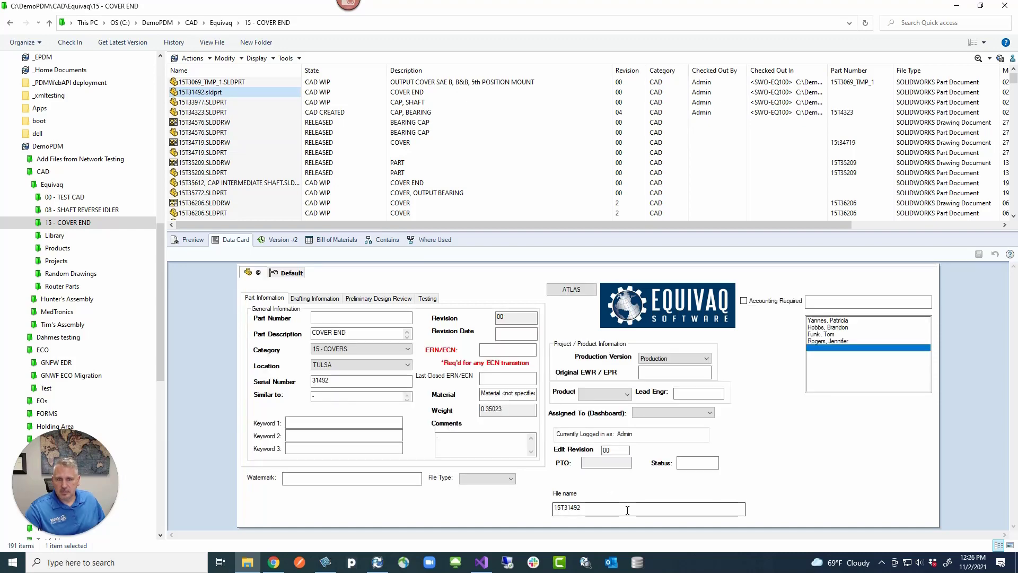
click(223, 101)
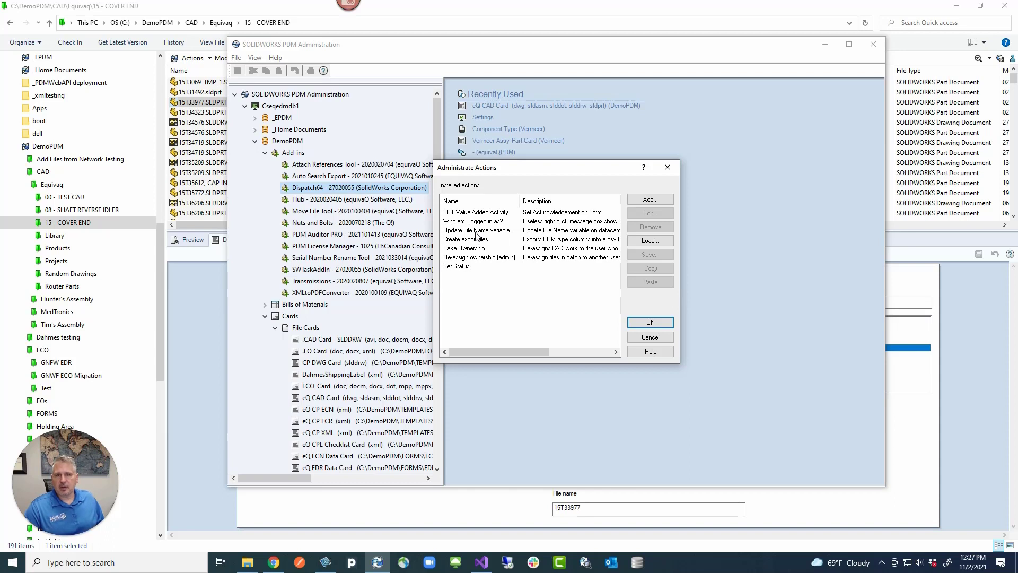
Step: Look over the Update File Name variable and Who am I logged in as? actions, then cancel
click(477, 230)
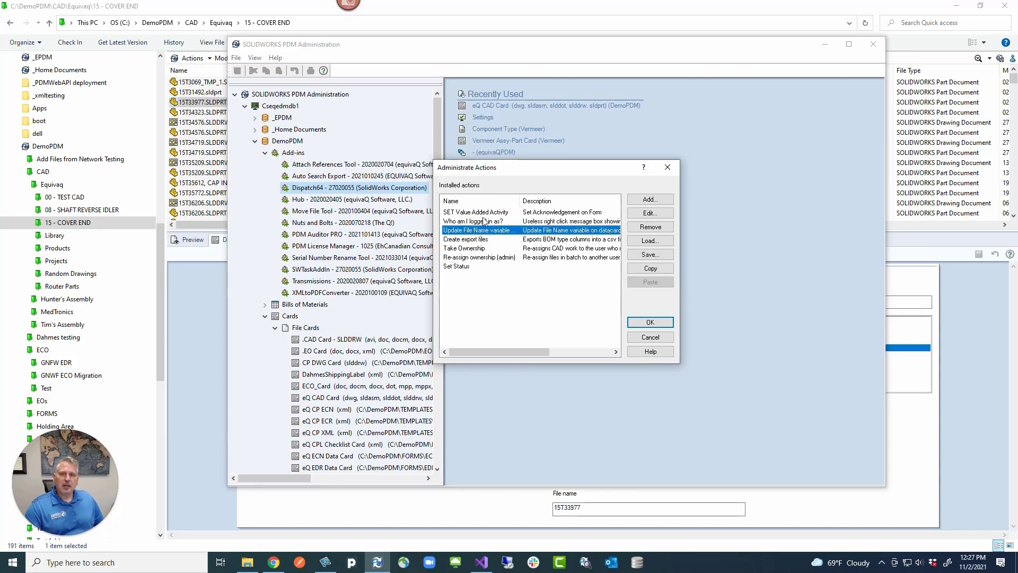
click(493, 221)
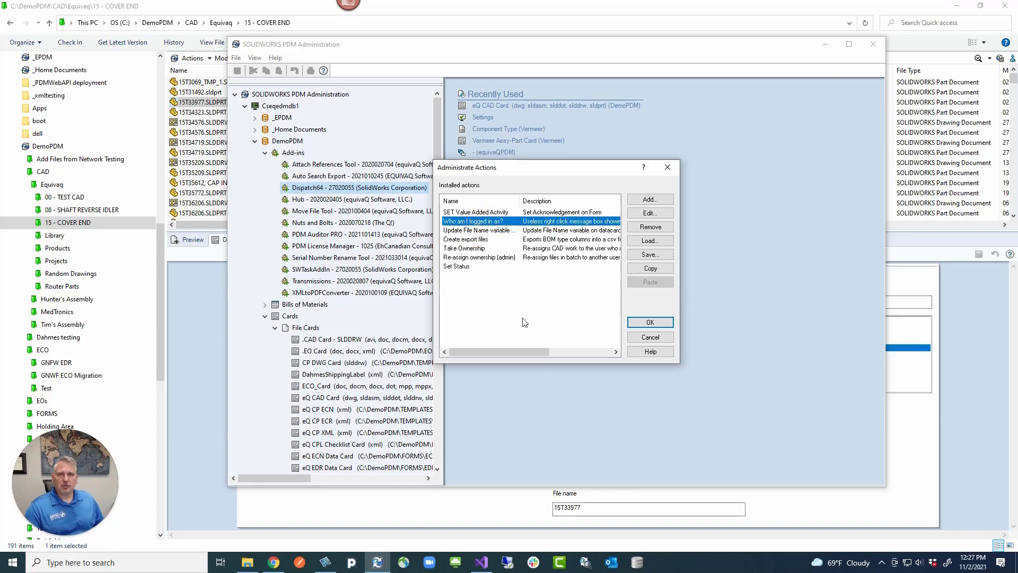
click(644, 338)
click(985, 409)
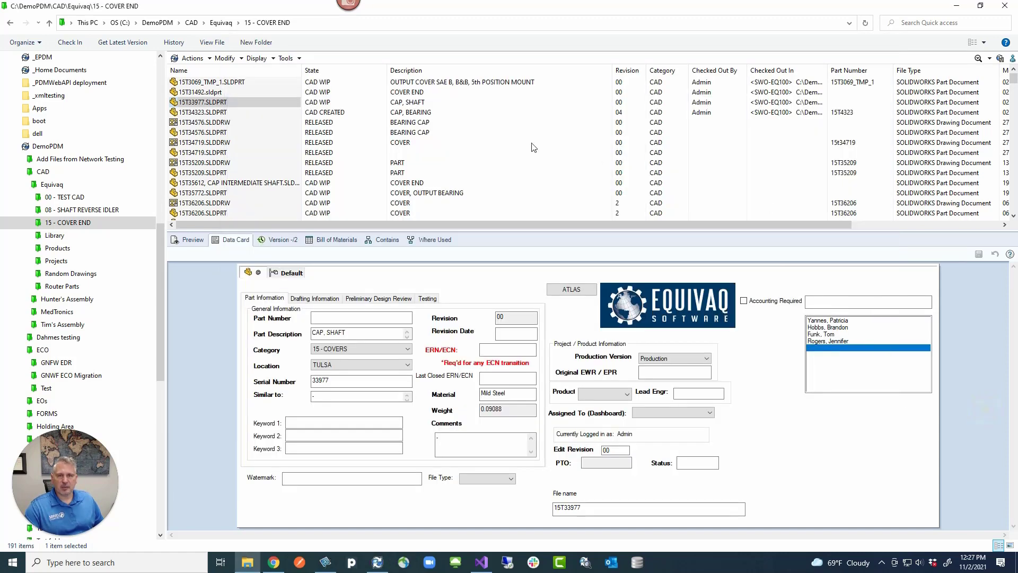
right_click(575, 113)
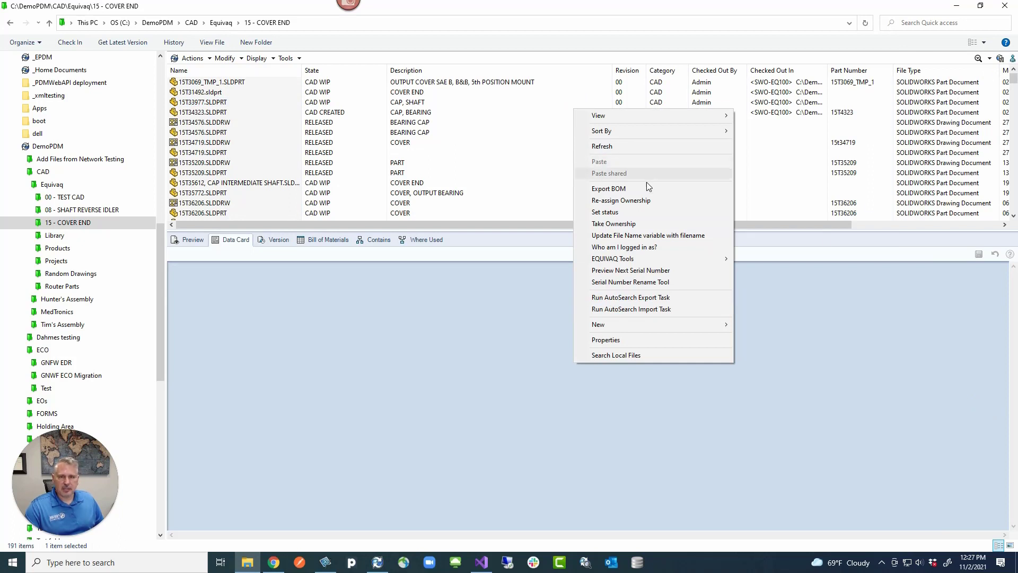
click(631, 247)
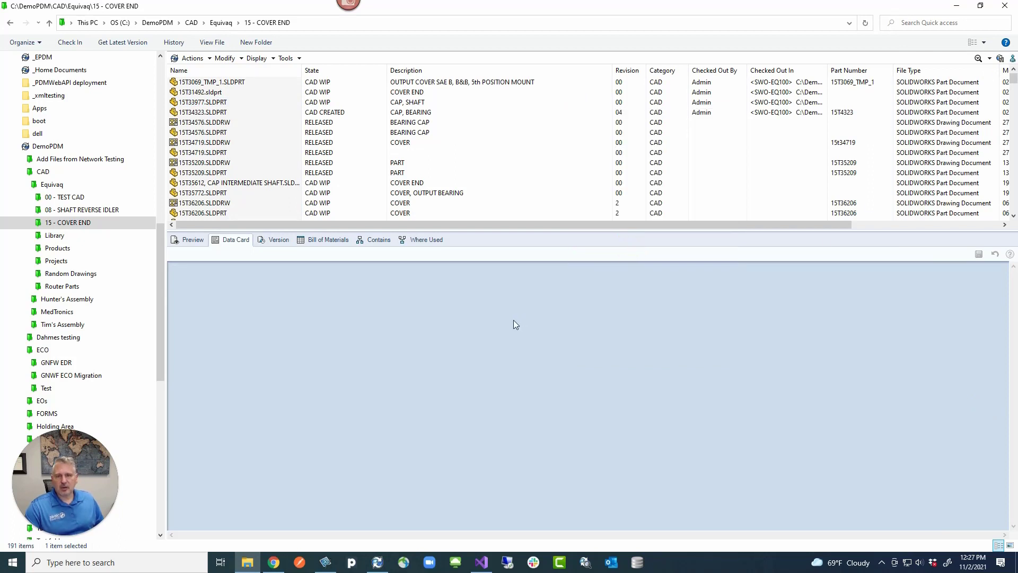
click(534, 314)
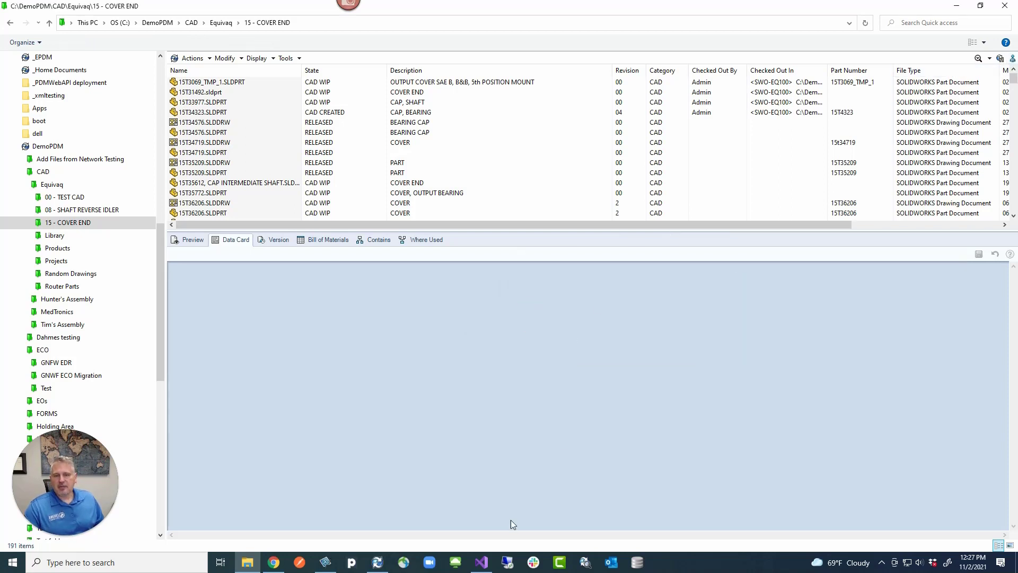
click(377, 563)
click(376, 564)
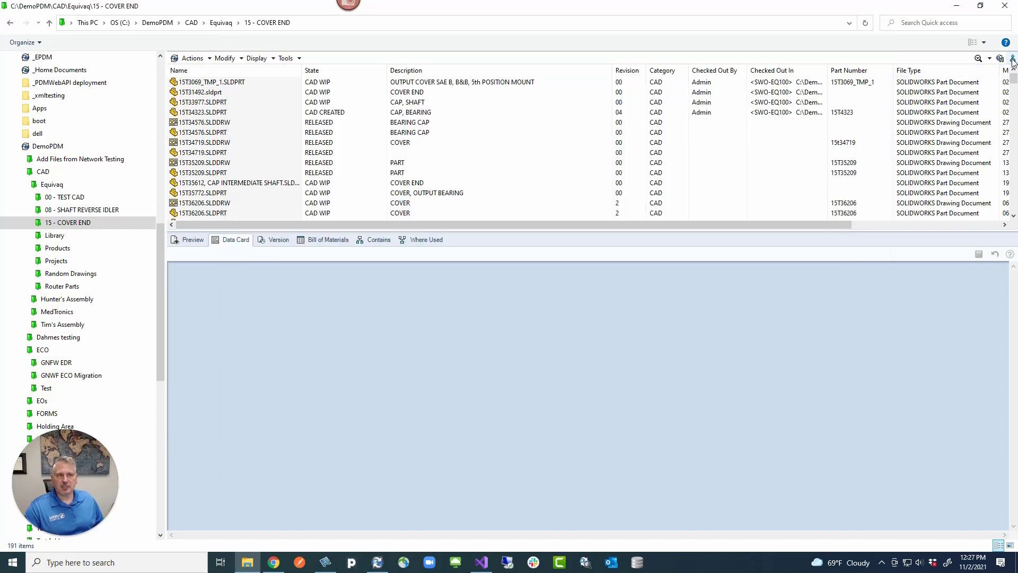
click(881, 562)
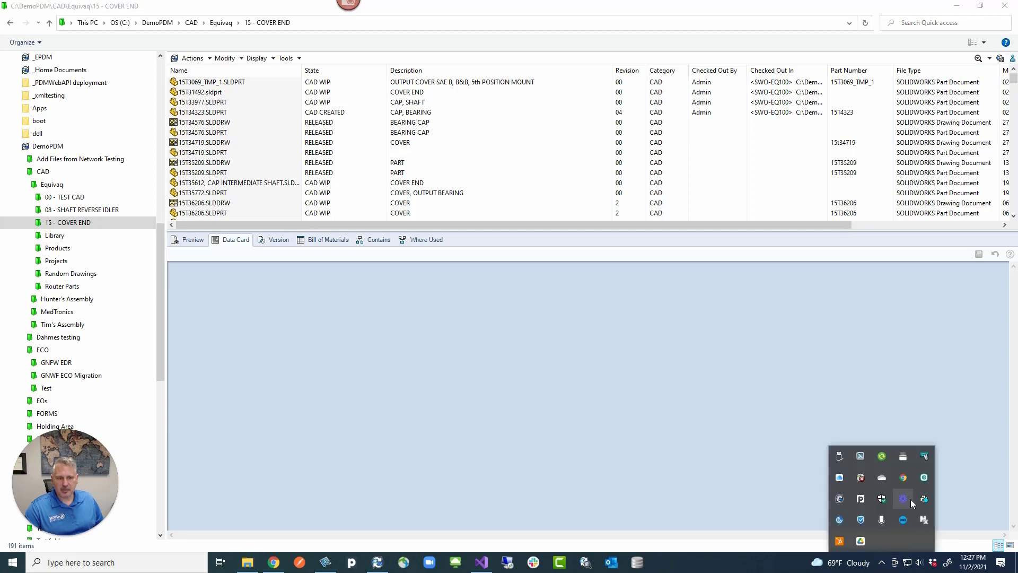
click(563, 367)
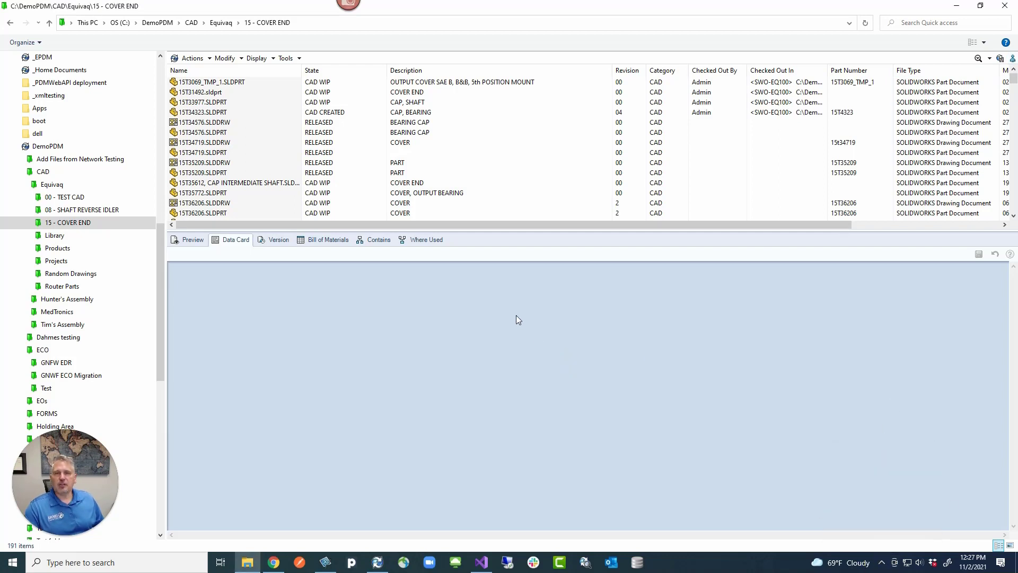